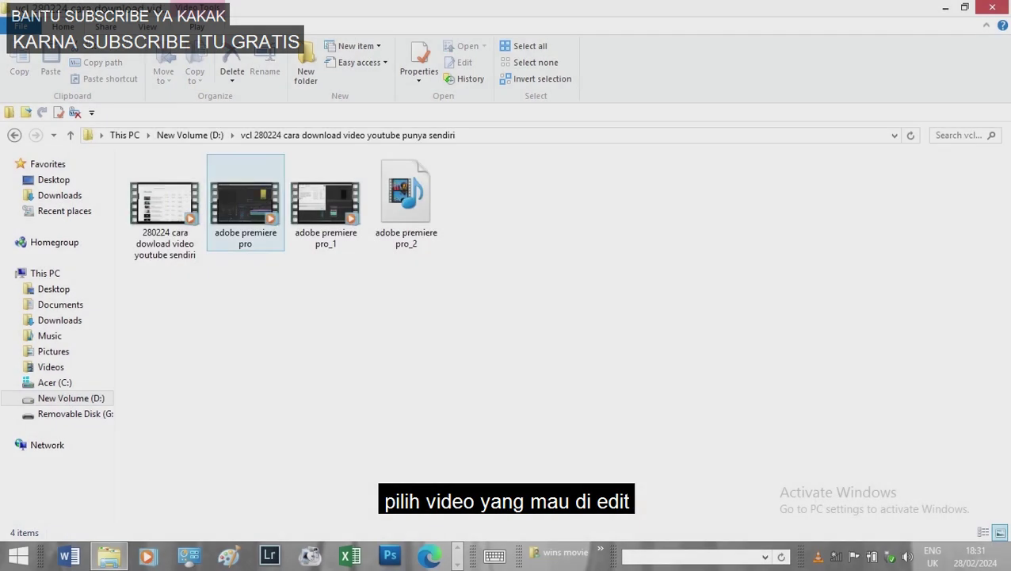
Drag the 'vcl + adobe premiere pro.mp4' video from File Explorer into the Premiere Pro project
left_click(245, 203)
left_click_drag(245, 203, 364, 360)
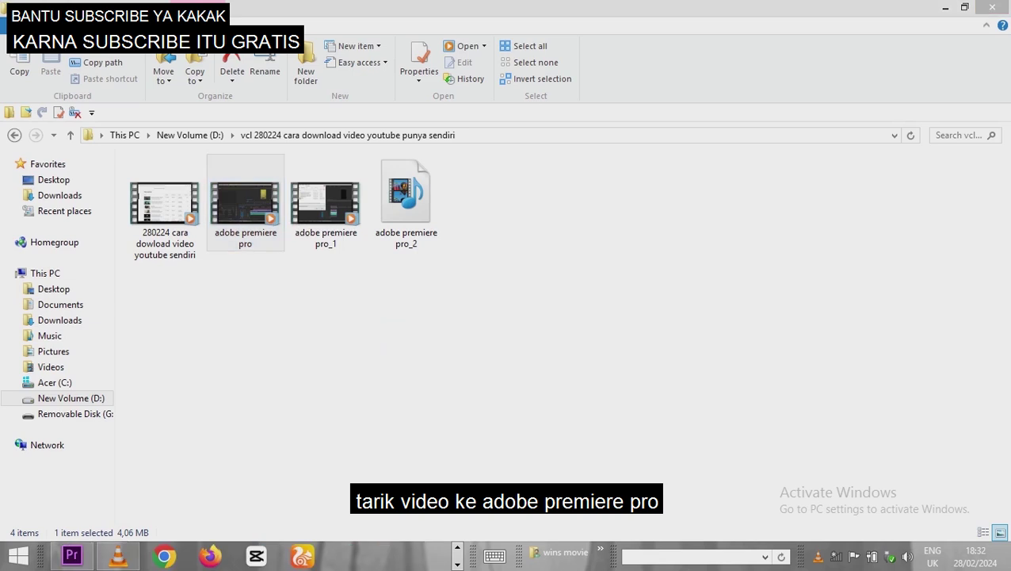
mouse_move(245, 203)
left_mouse_down()
mouse_move(73, 547)
mouse_move(400, 408)
mouse_move(218, 442)
left_mouse_up()
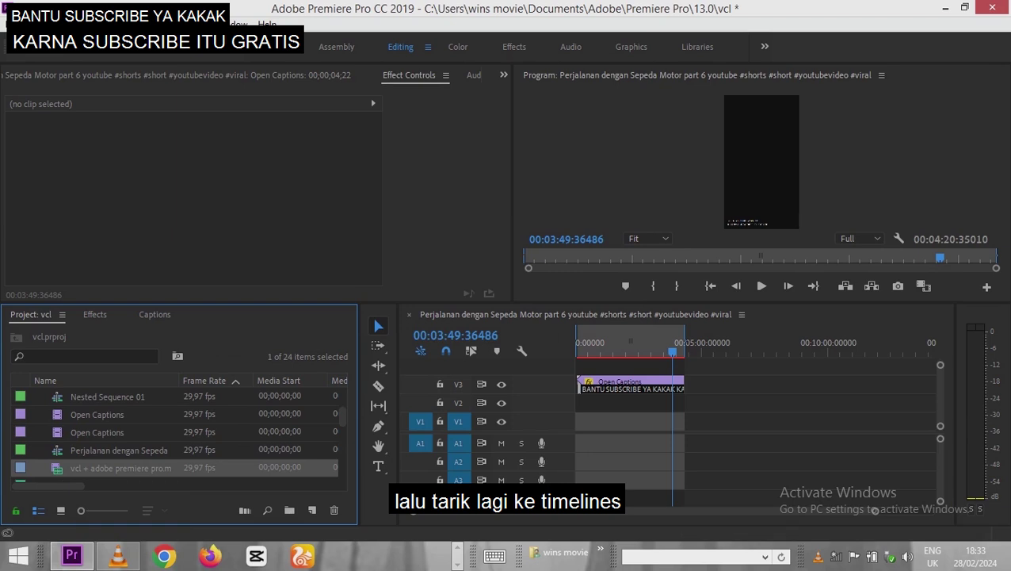
Put the clip on V1/A1 and hide and lock the V3 caption track
left_click_drag(119, 468, 602, 420)
left_click(500, 385)
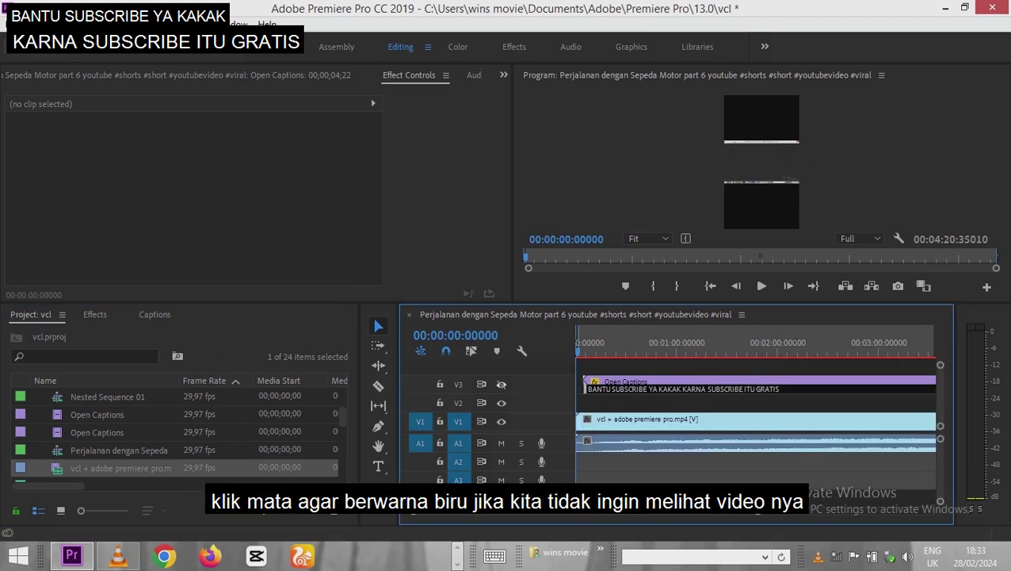
left_click(440, 384)
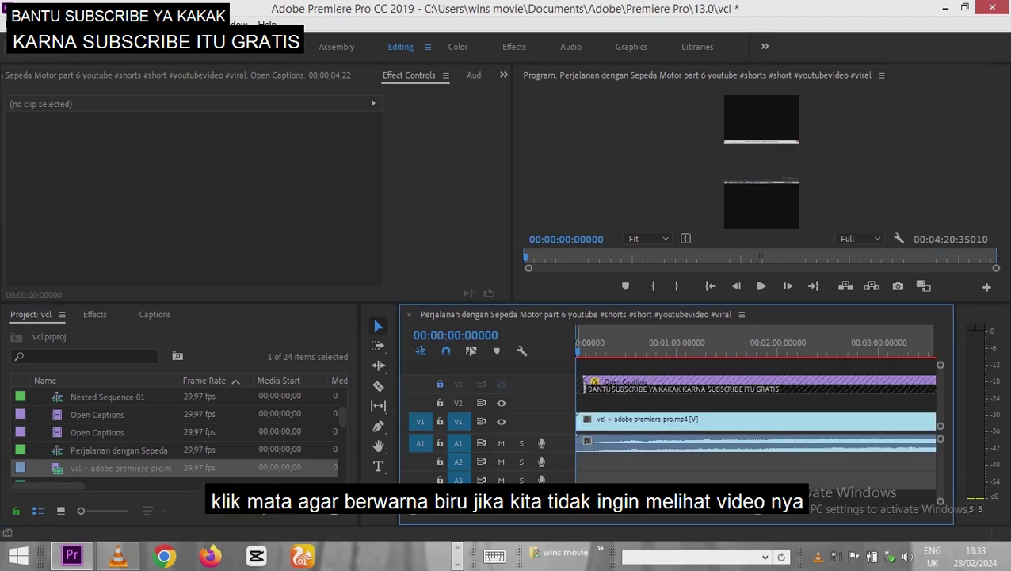
Play back the sequence briefly and zoom the timeline out and back in
key("space")
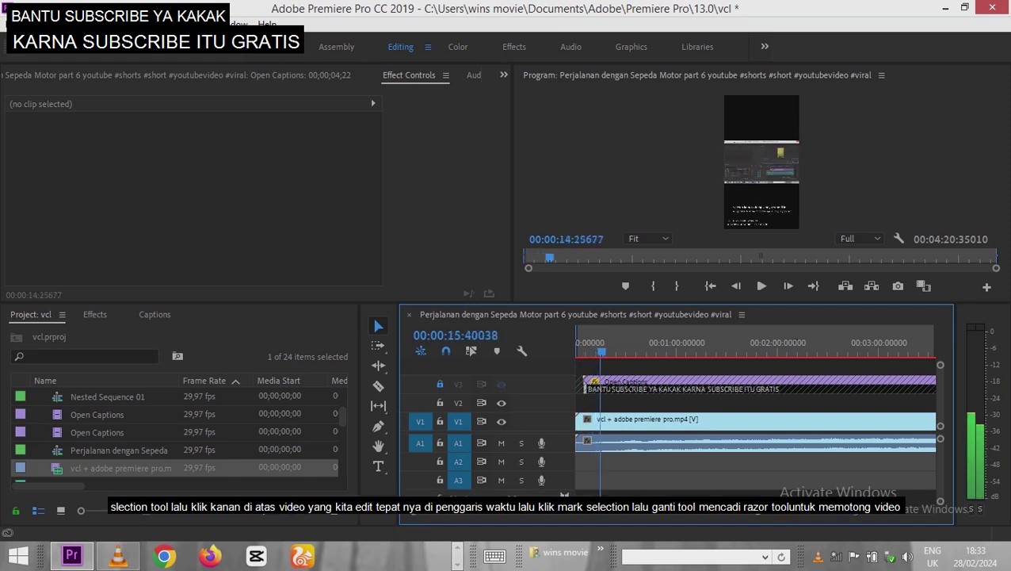
key("space")
key("minus")
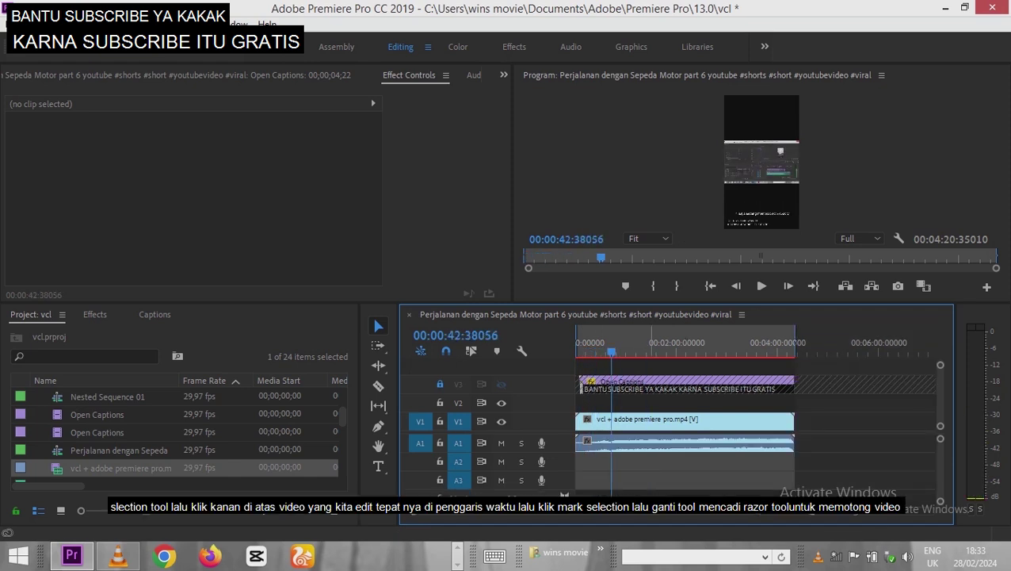
key("equal")
key("equal")
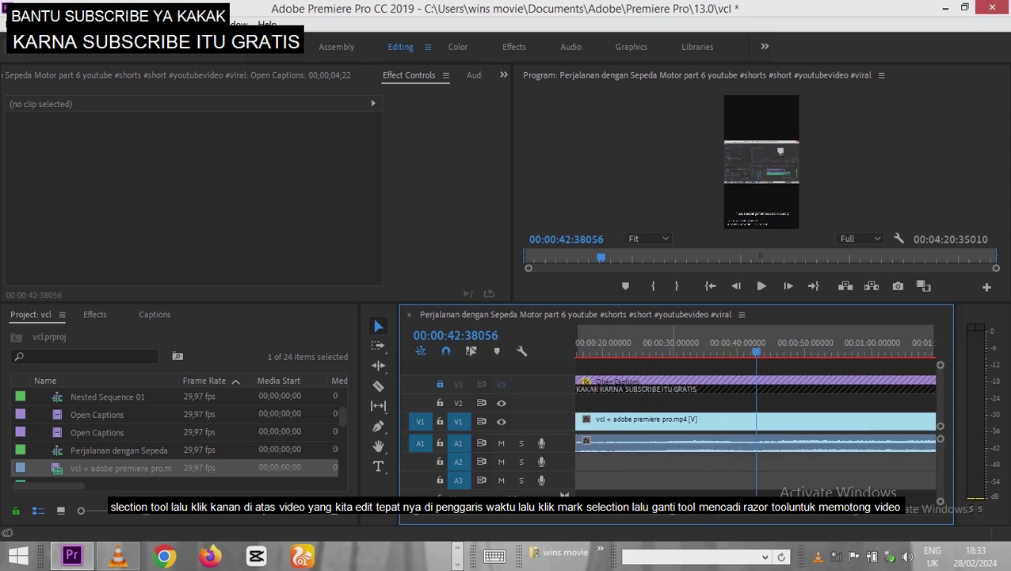
Zoom in near 1:00 and park the playhead one frame back at 00:00:59:44095
right_click(684, 349)
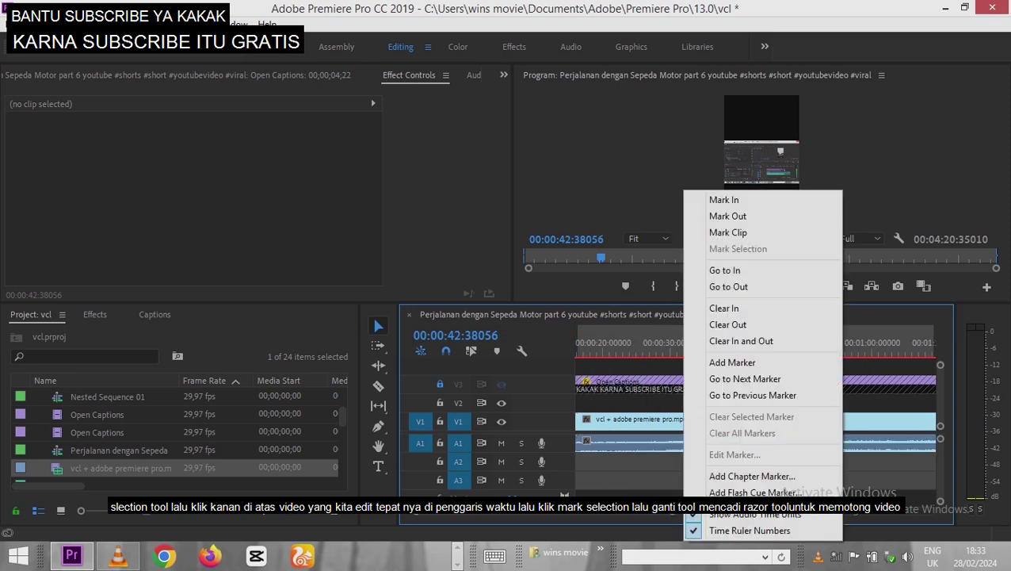
left_click(652, 348)
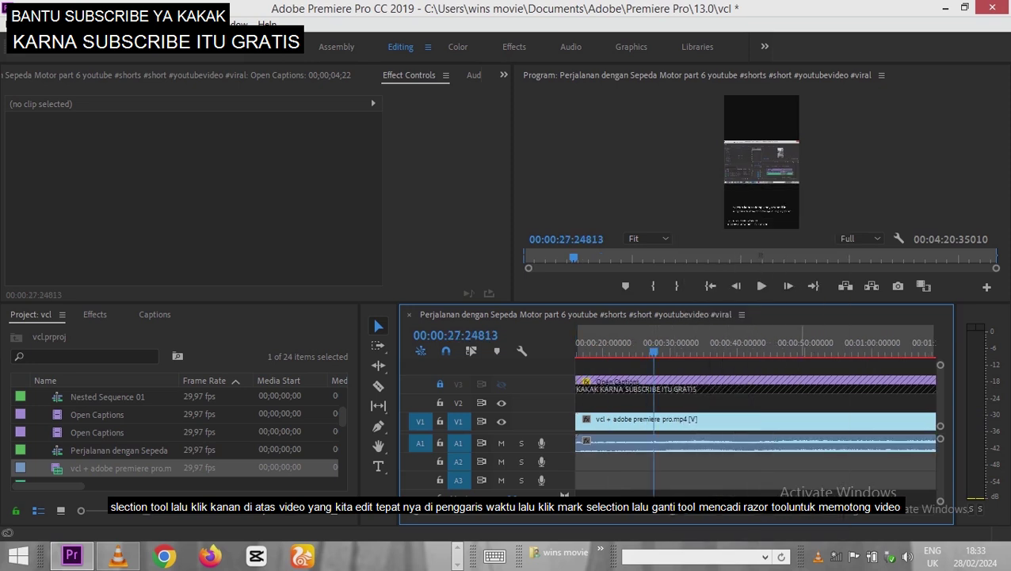
left_click(841, 349)
key("equal")
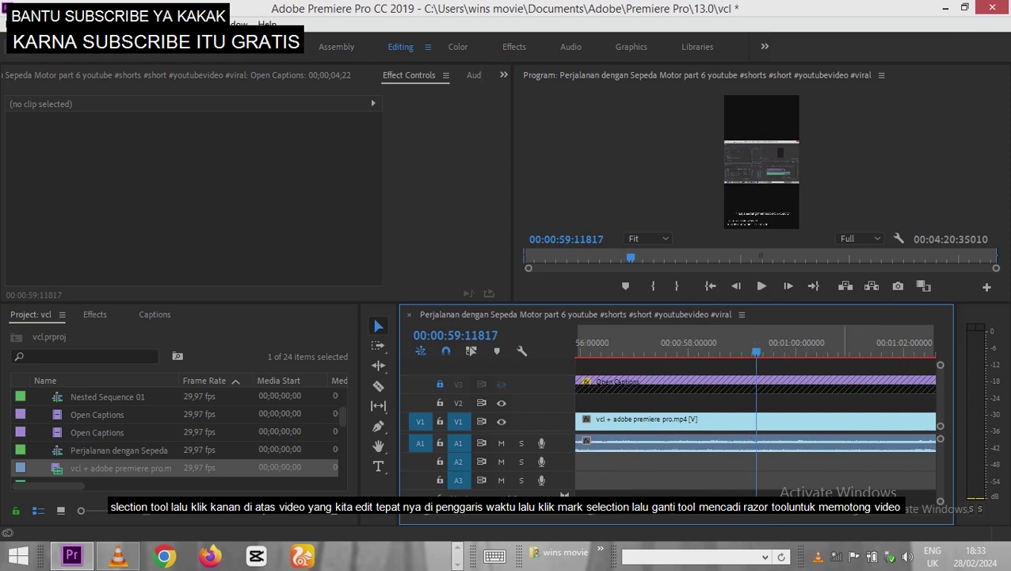
key("equal")
key("equal")
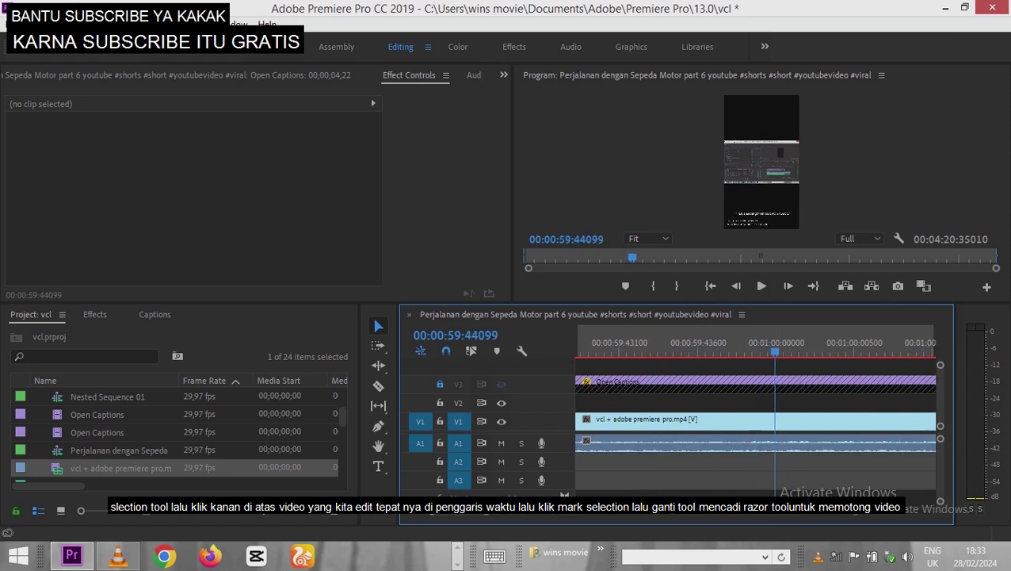
key("equal")
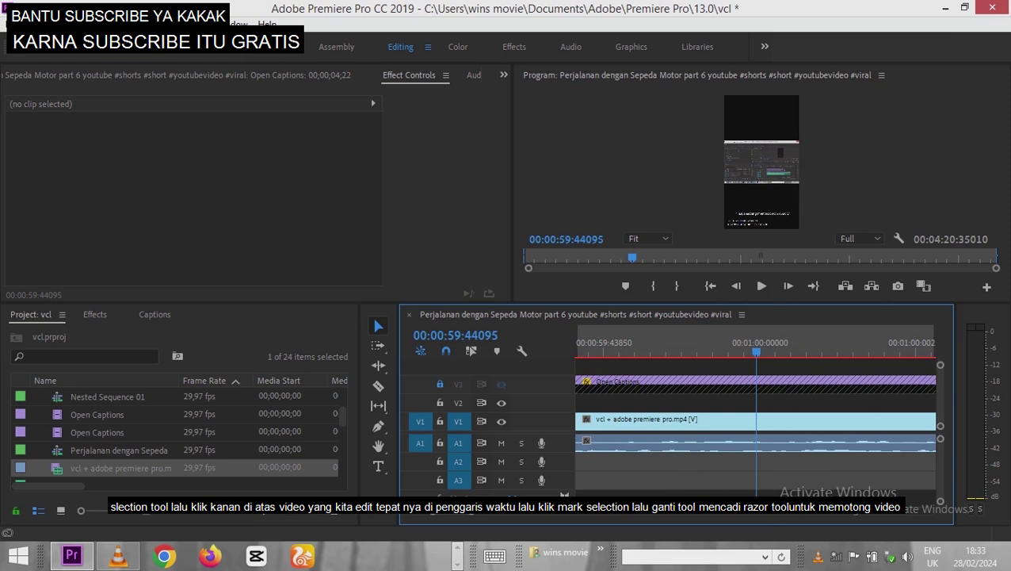
key("equal")
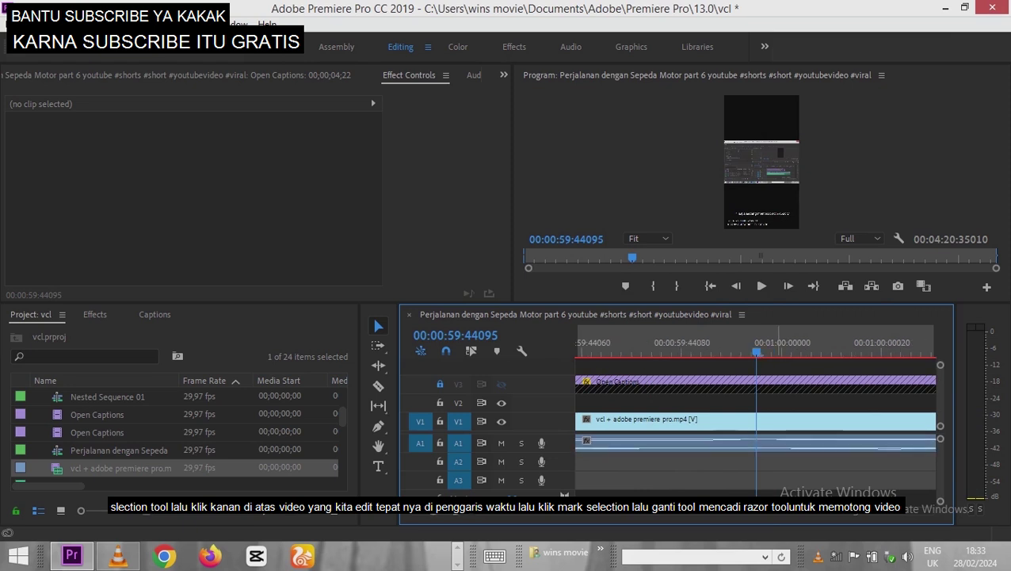
key("equal")
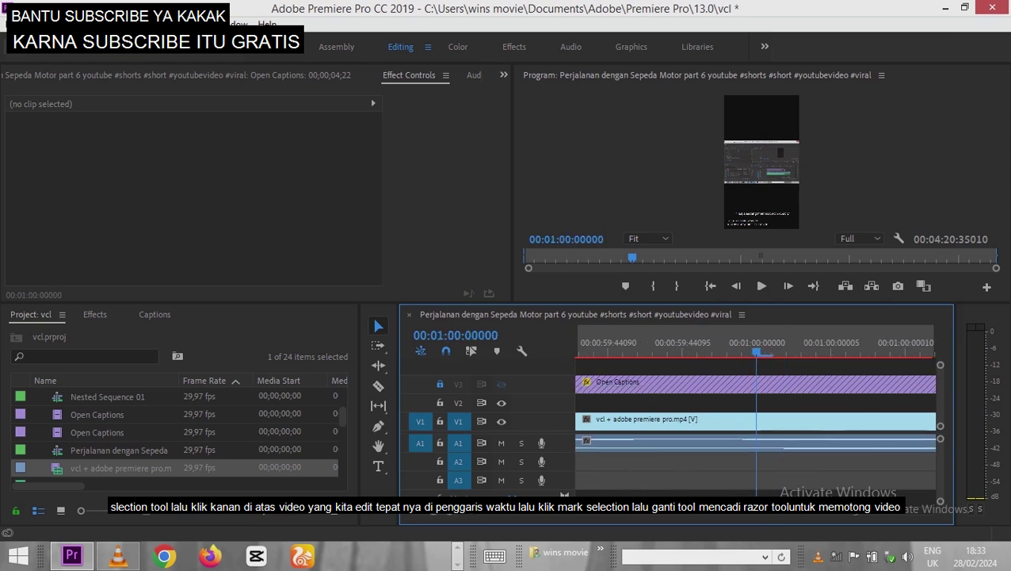
key("Left")
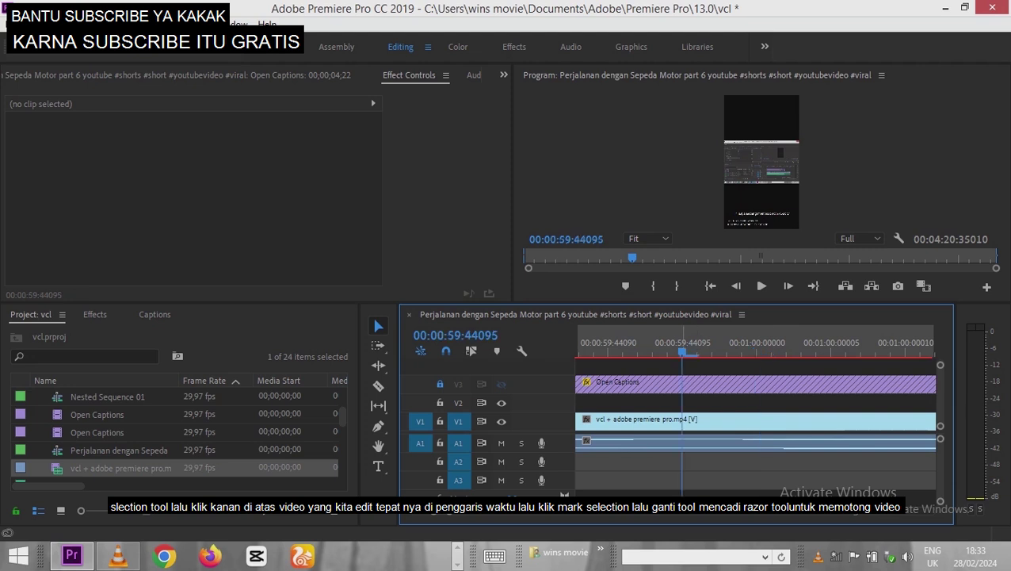
Try Razor cuts on the V1 clip at the playhead, checking the clip with the Selection tool
left_click(378, 386)
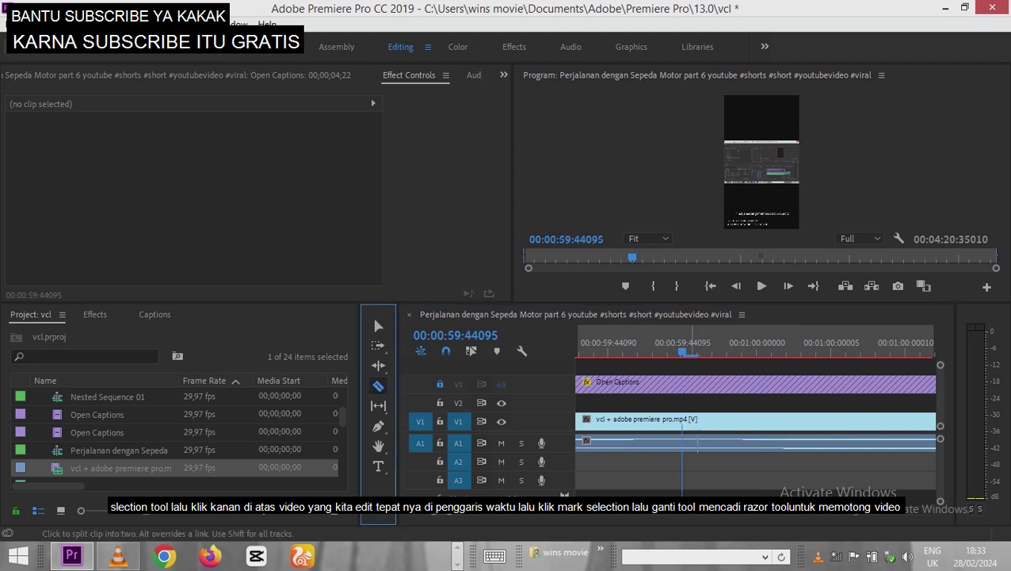
left_click(681, 420)
left_click(378, 326)
left_click(634, 421)
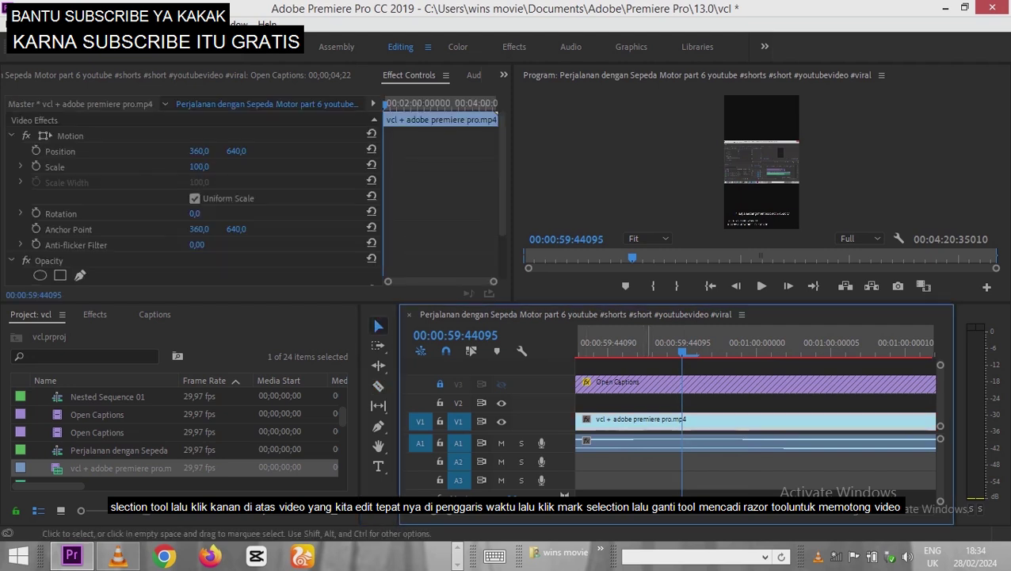
left_click(378, 386)
left_click(681, 421)
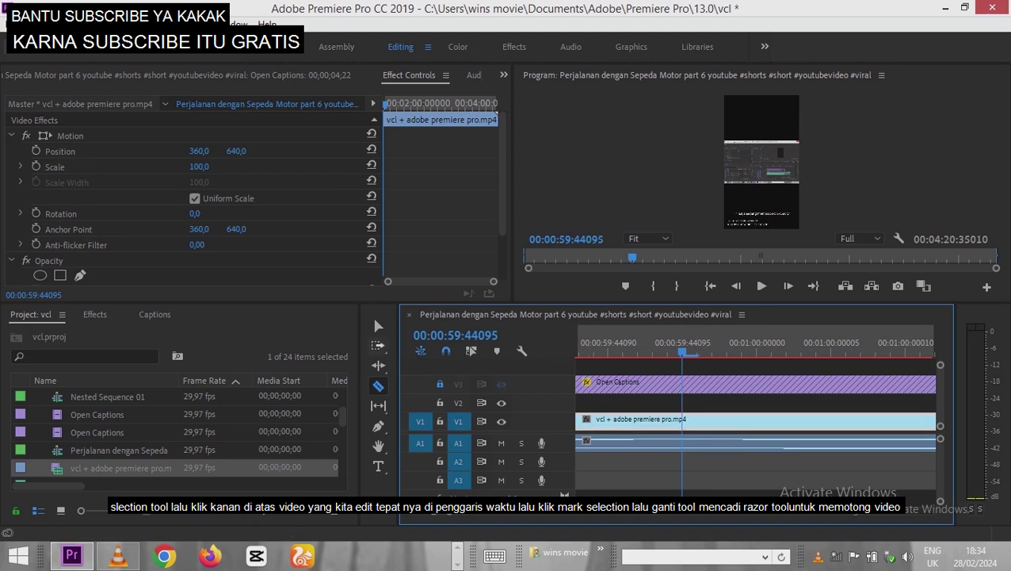
left_click(378, 325)
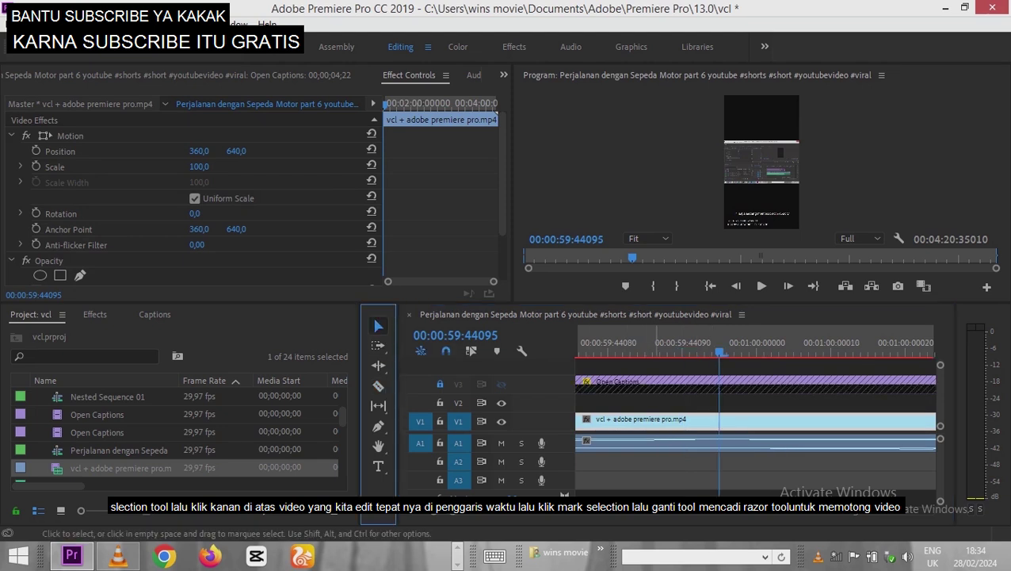
Razor the A1 audio at the 00:00:59:44095 playhead and select the audio clip
left_click(378, 386)
left_click(731, 441)
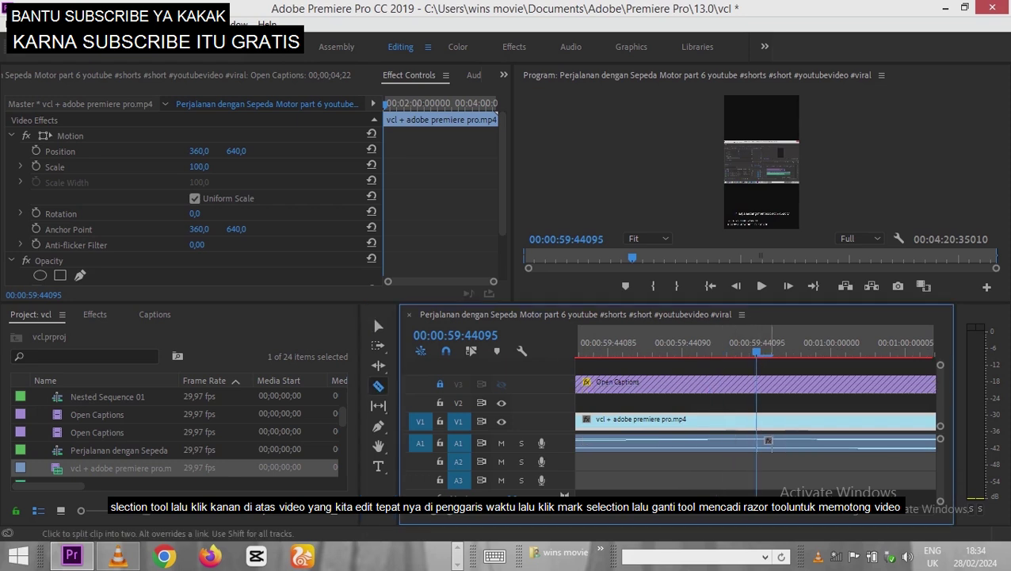
left_click(378, 326)
left_click(666, 441)
Split the V1 video at the one-minute playhead with Ctrl+K
right_click(701, 343)
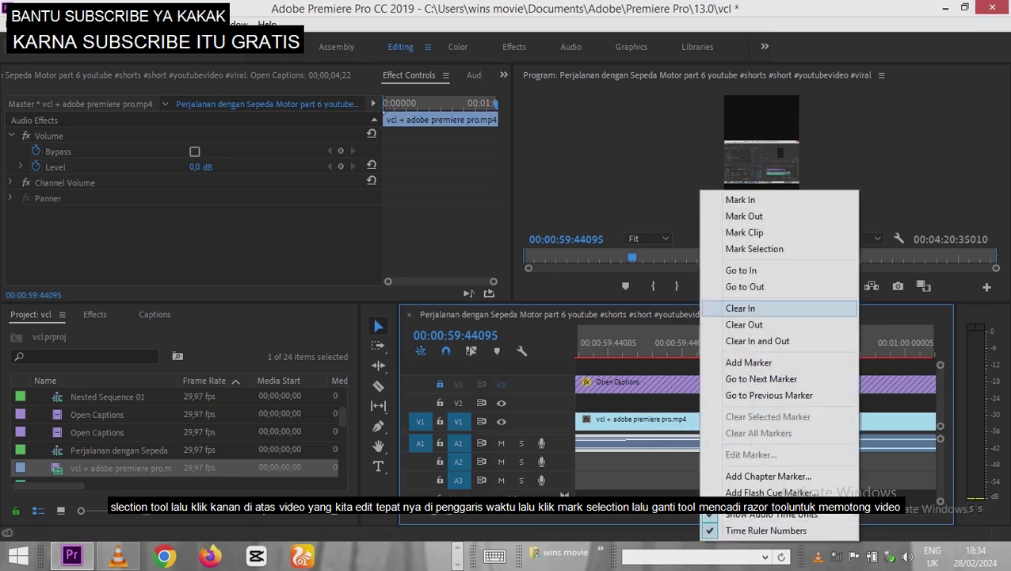
left_click(754, 248)
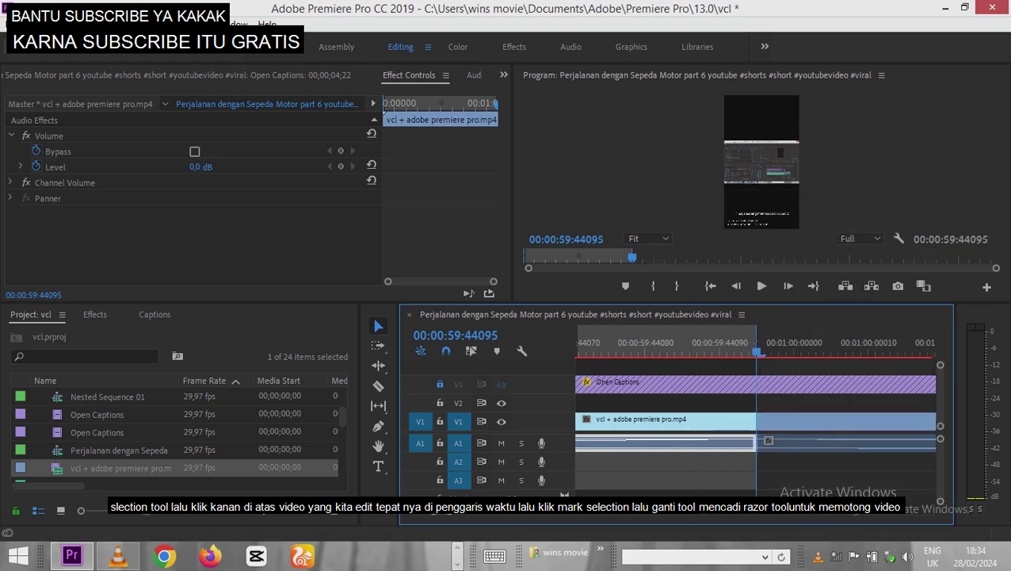
key("minus")
key("ctrl+k")
key("minus")
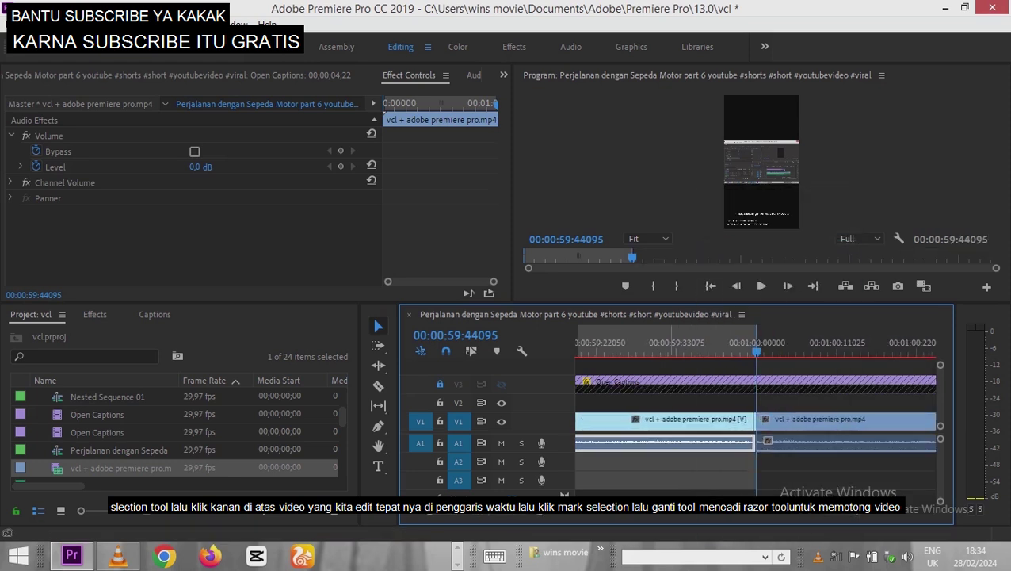
key("minus")
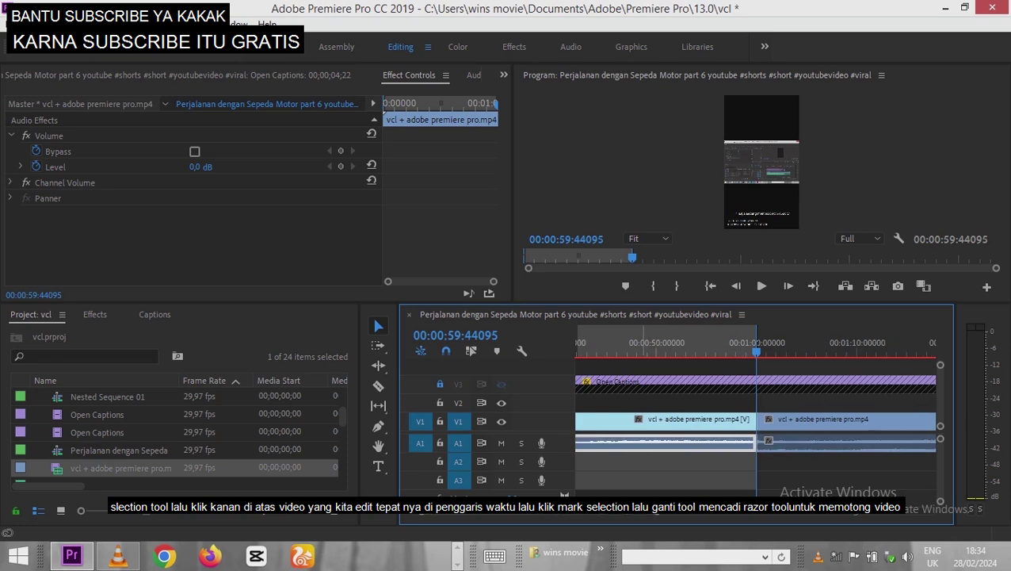
key("equal")
key("equal")
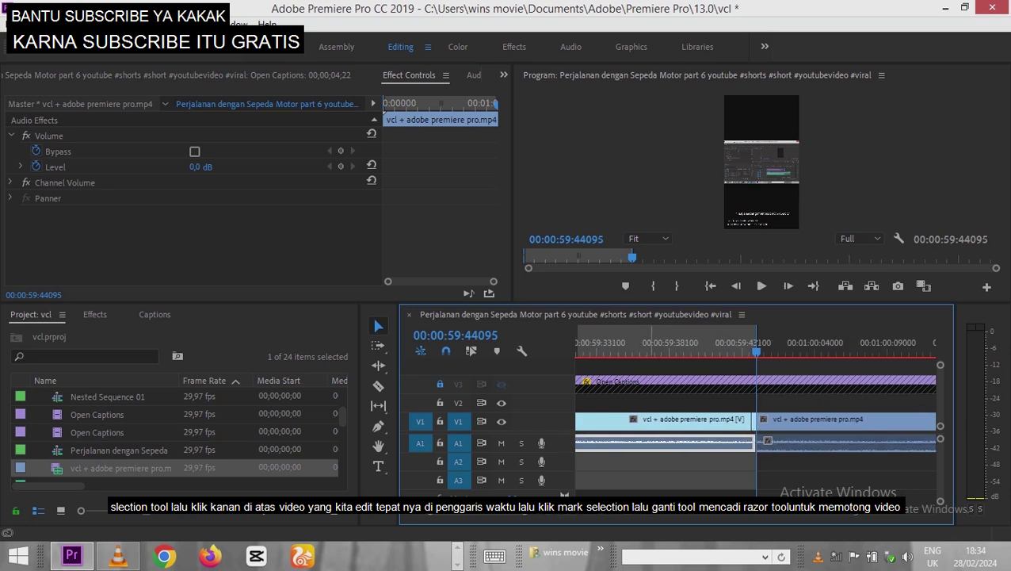
key("equal")
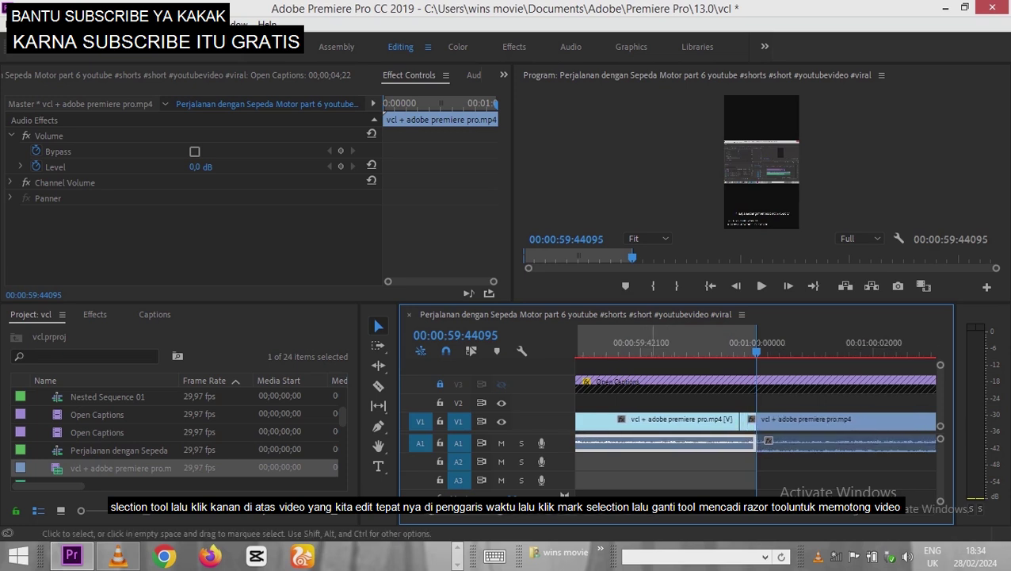
Mark the clip before the cut as the sequence range, then play from the start
left_click(673, 420)
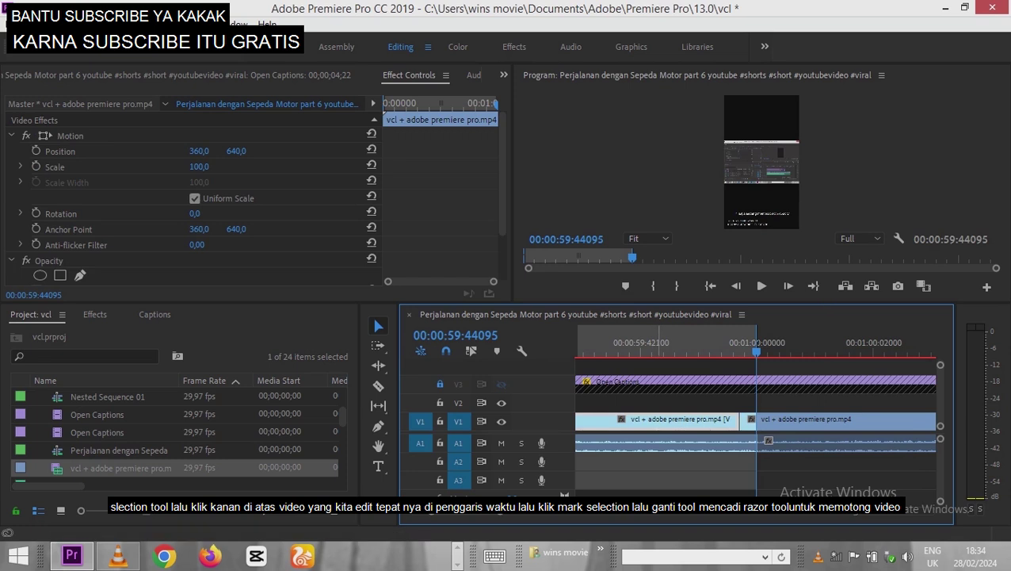
right_click(658, 342)
left_click(713, 248)
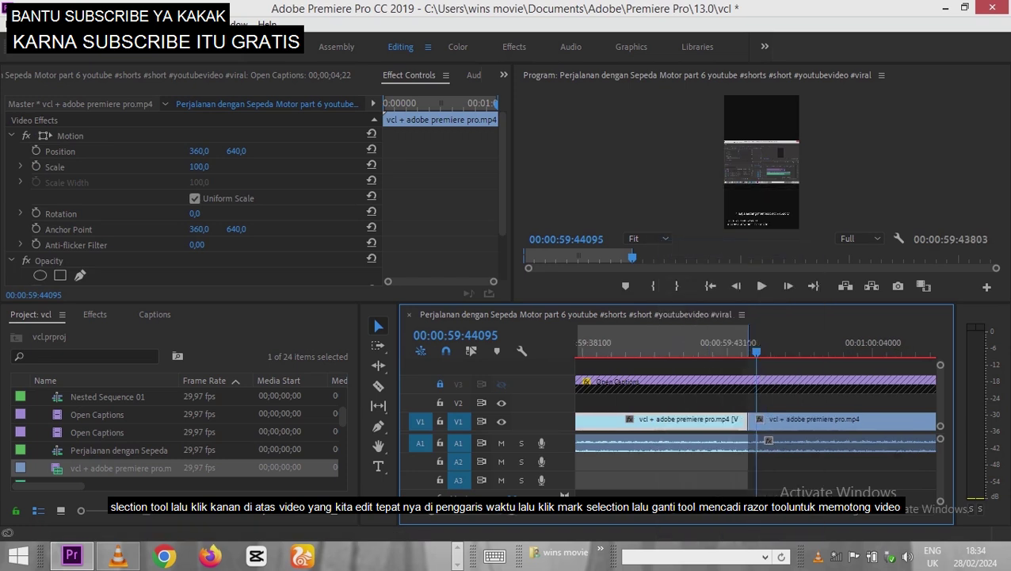
key("minus")
key("backslash")
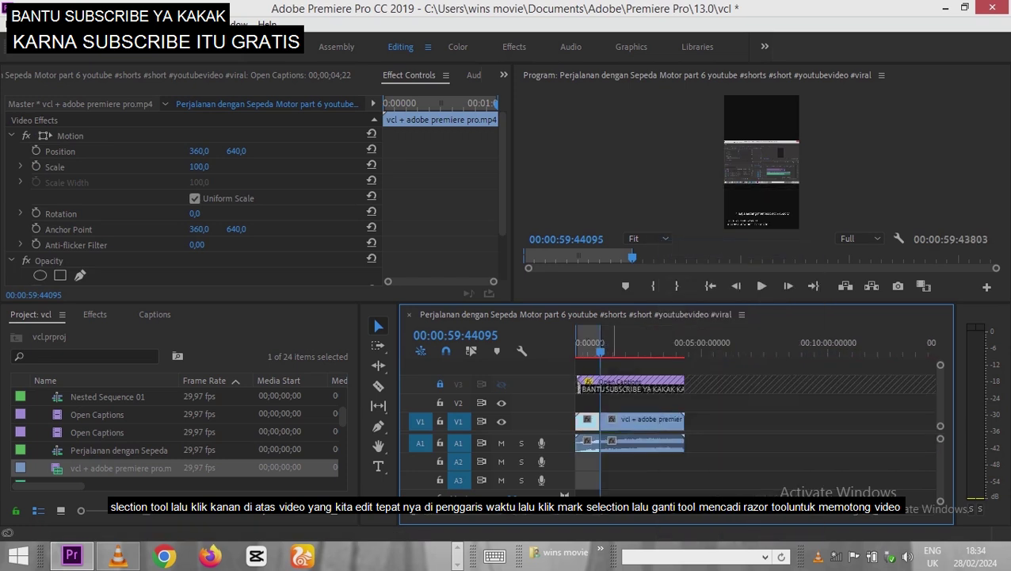
key("Home")
key("equal")
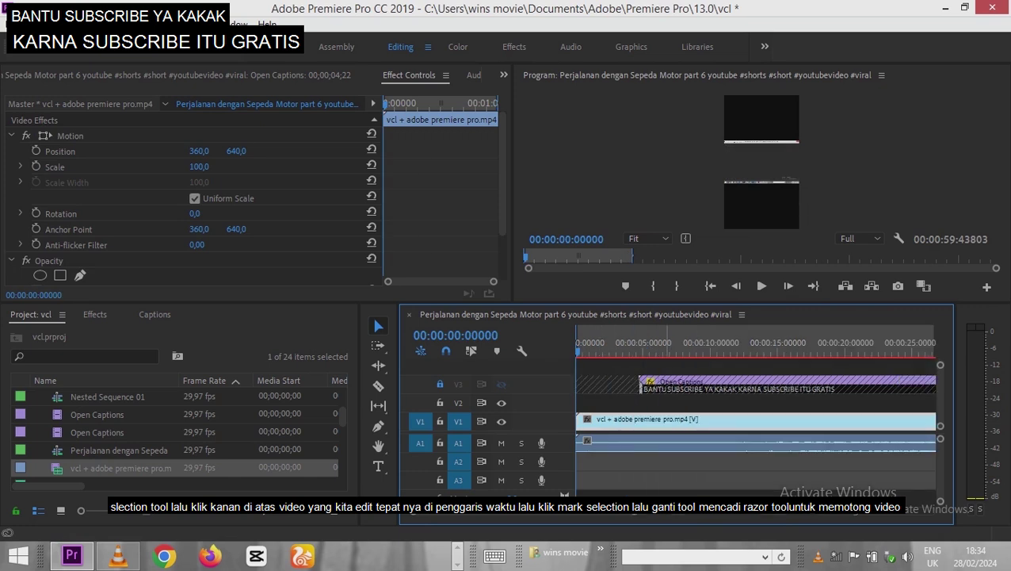
key("space")
Preview the trimmed opening, then copy the 'vcl + adobe premiere pro' file name in Downloads
key("minus")
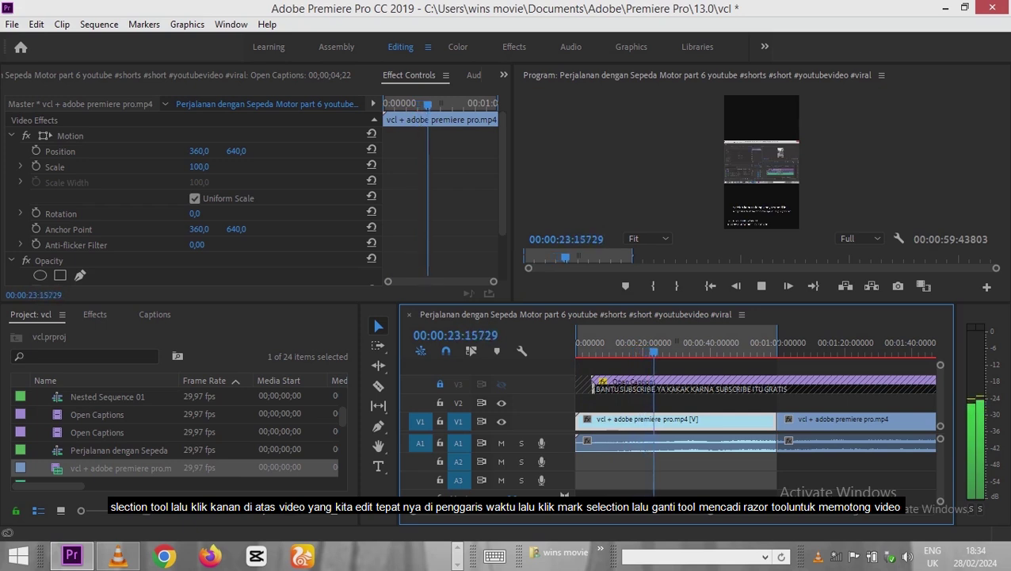
key("space")
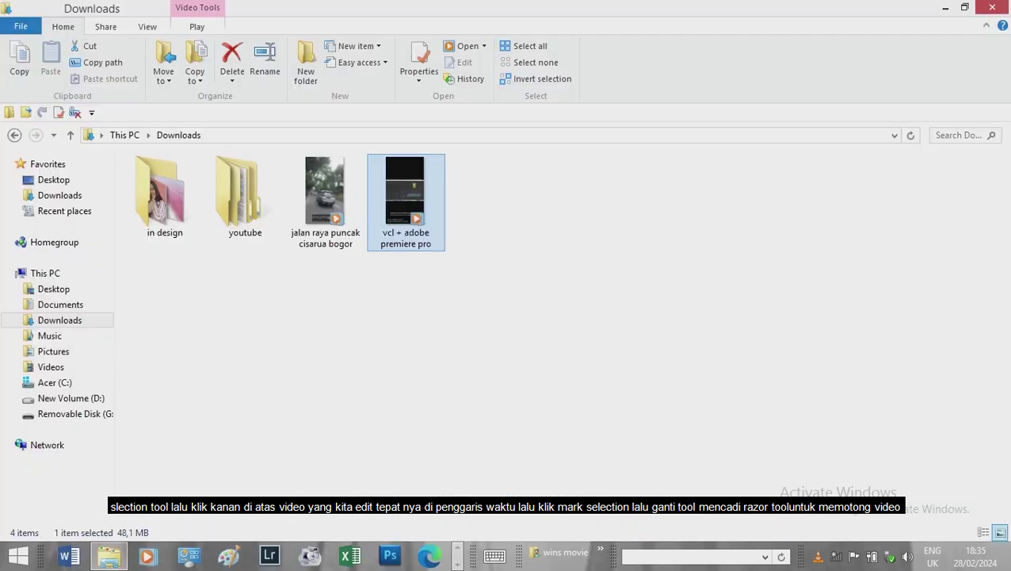
left_click(406, 238)
right_click(401, 246)
left_click(435, 291)
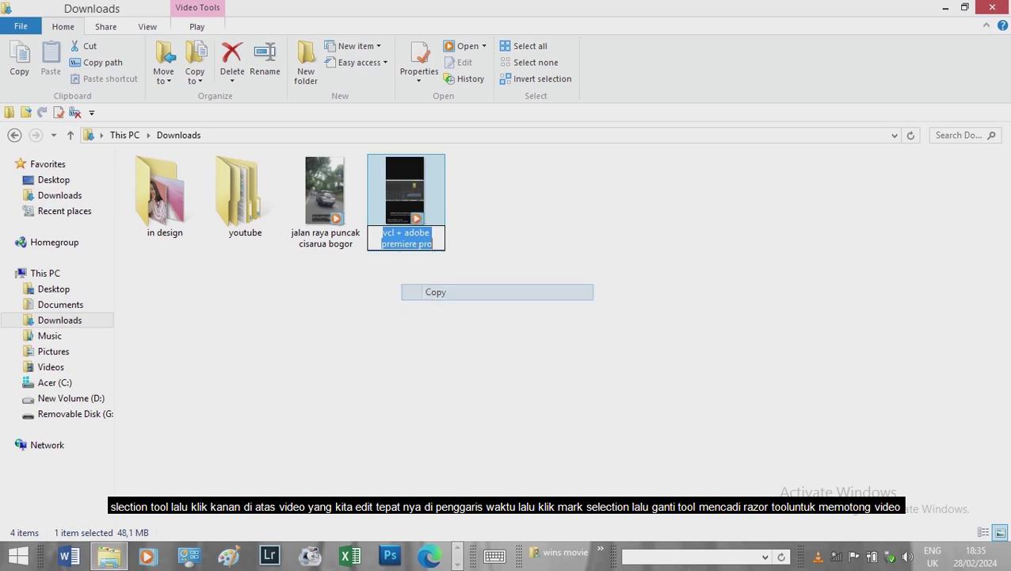
left_click(436, 292)
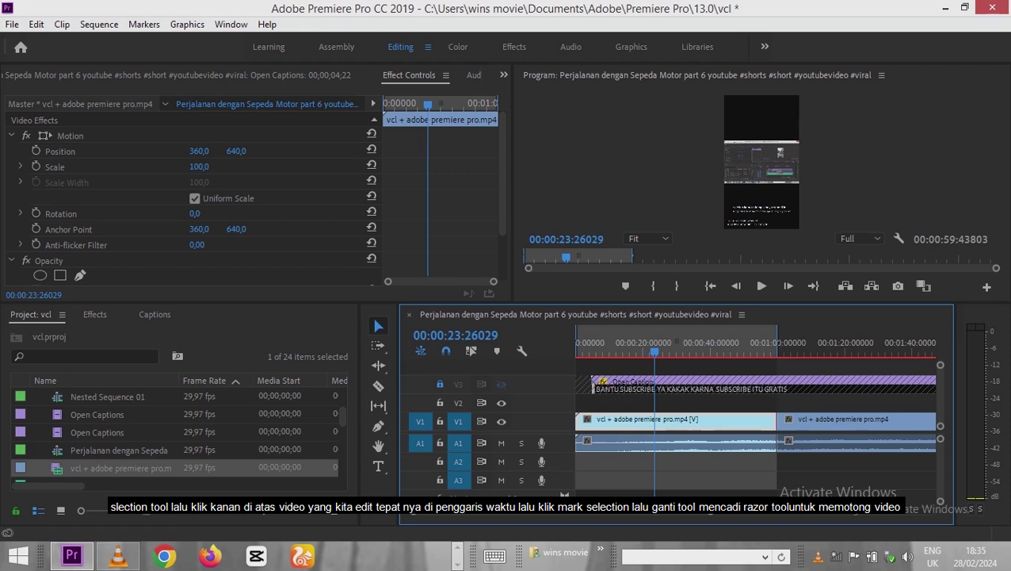
Open Export Settings for the sequence through File > Export > Media
left_click(13, 24)
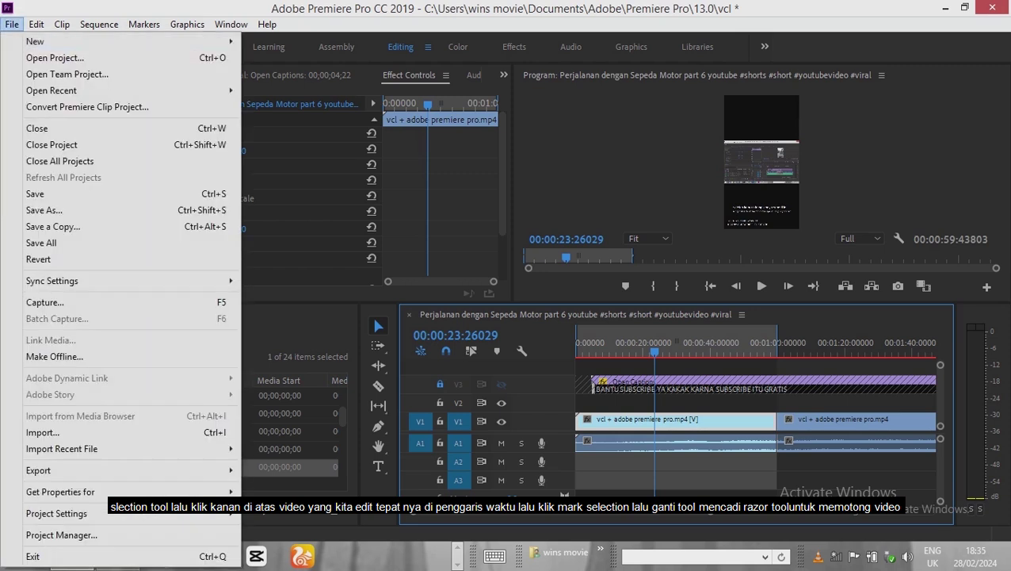
mouse_move(48, 470)
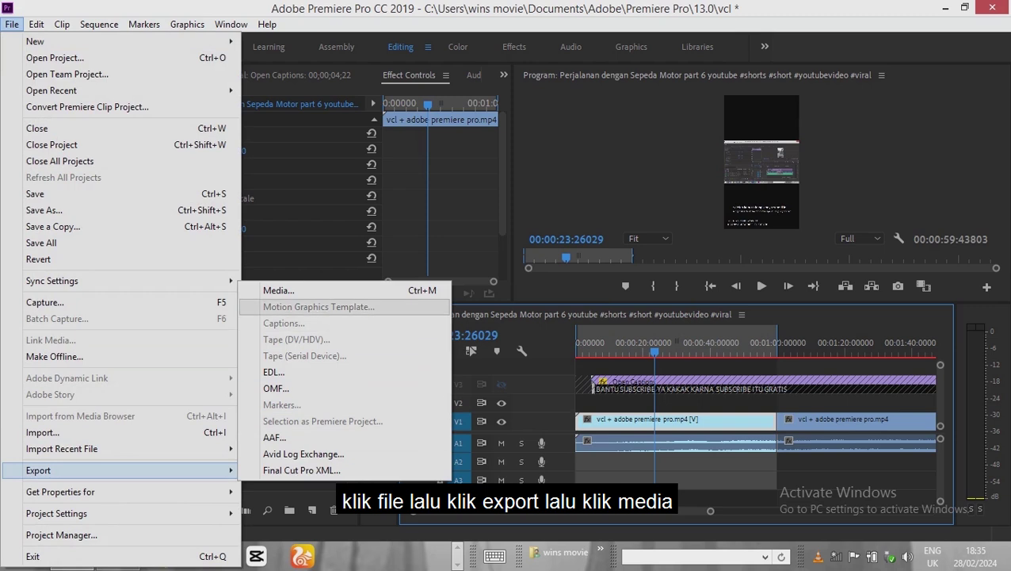
left_click(282, 290)
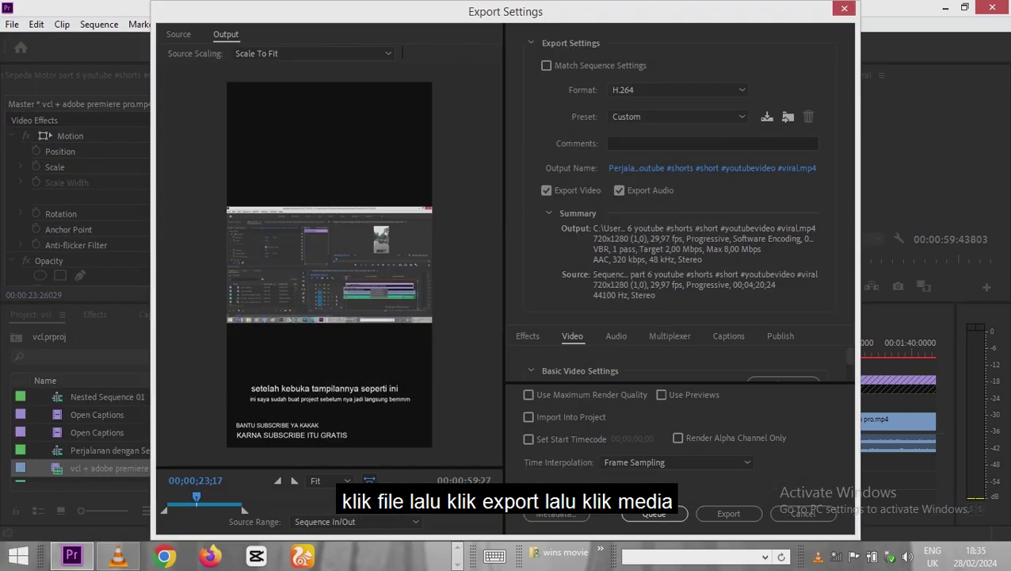
Name the output 'vcl + adobe premiere pro shorts_1.mp4' in the Downloads folder
left_click(712, 168)
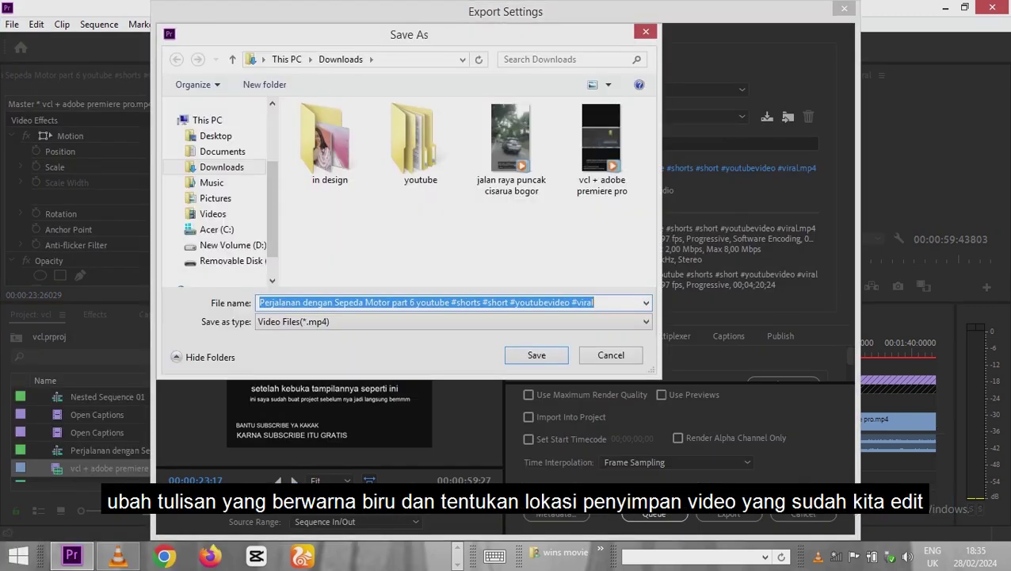
left_click(602, 142)
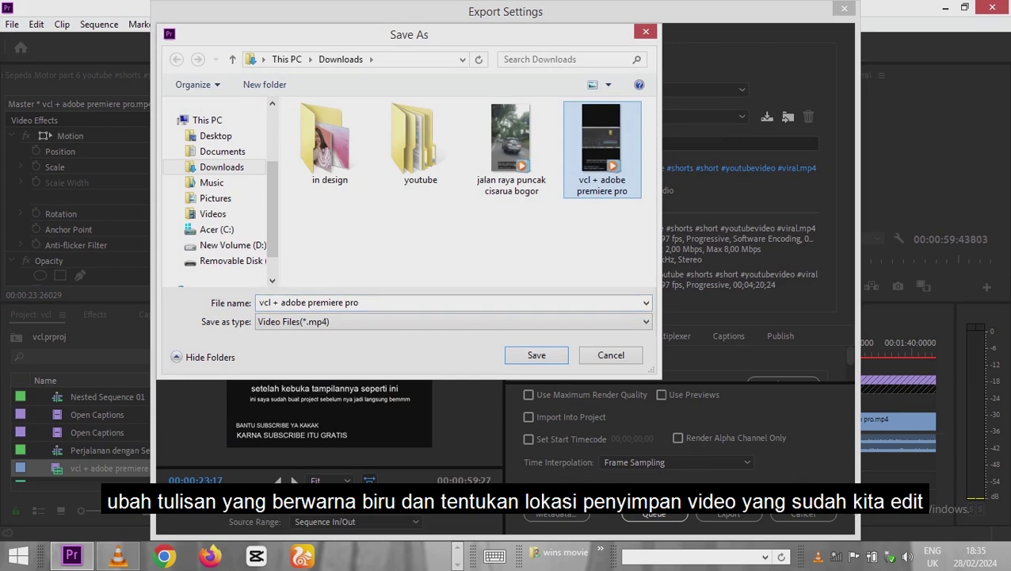
left_click(362, 302)
type("shorts")
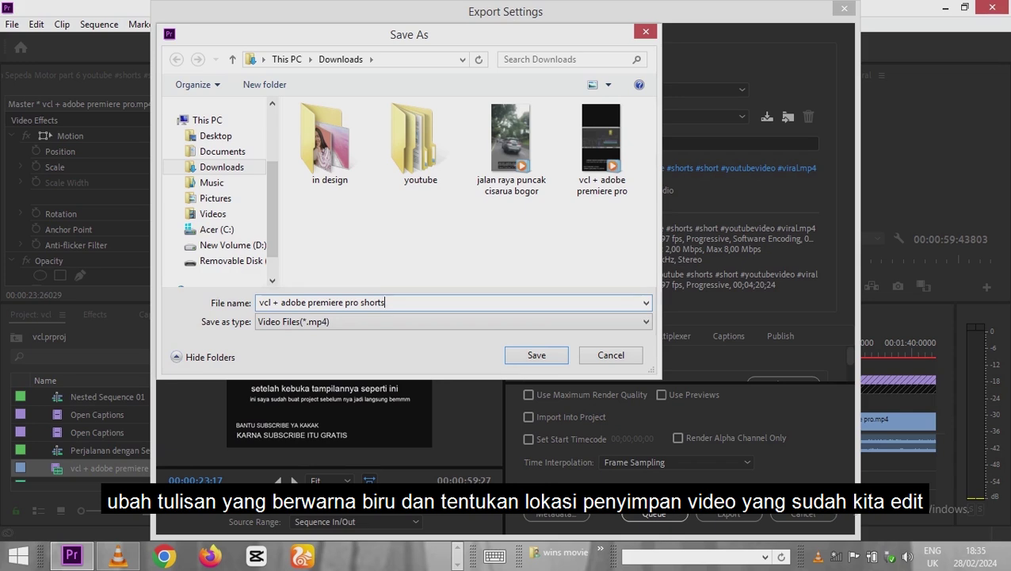
type("1")
key("Return")
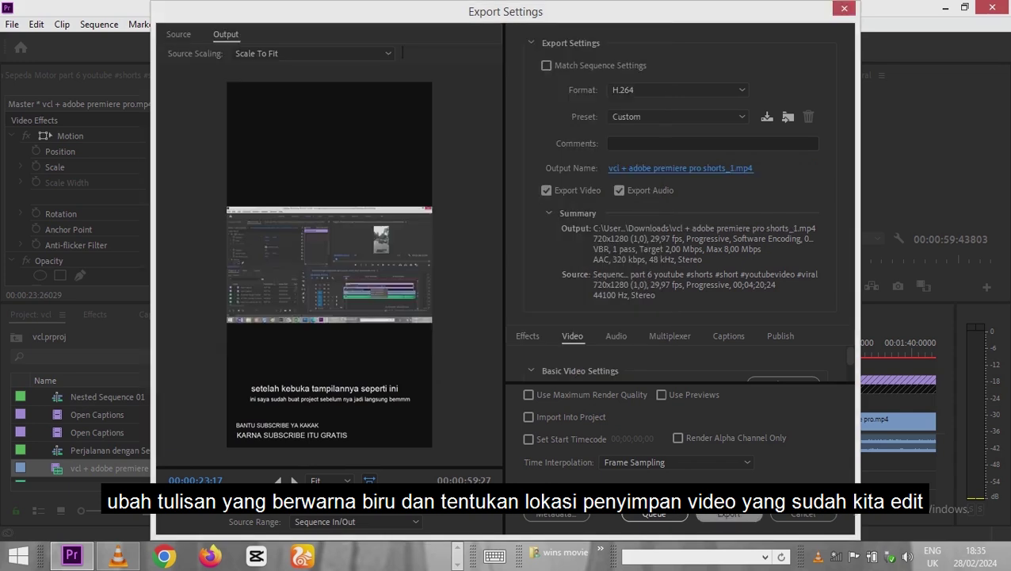
Check the 2 Mbps target bitrate in the Video settings and start the export
scroll(681, 372, "down", 1)
scroll(681, 372, "down", 1)
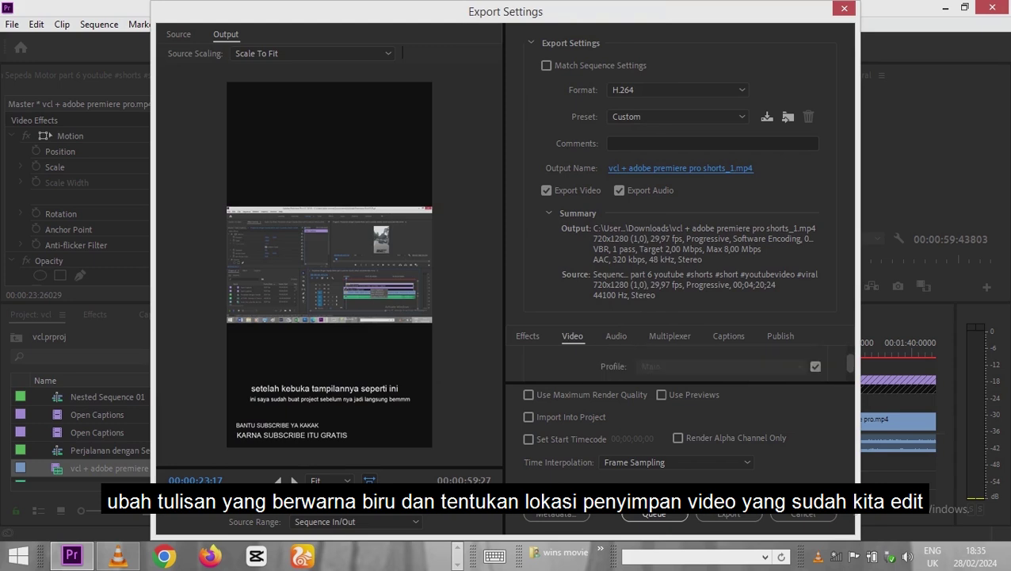
scroll(681, 365, "down", 1)
scroll(682, 365, "down", 2)
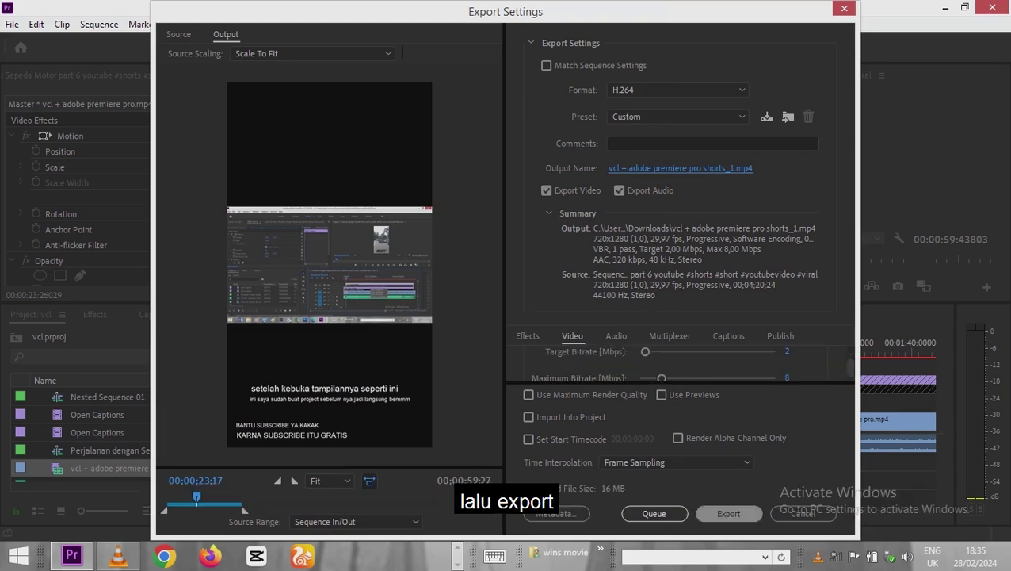
left_click(728, 513)
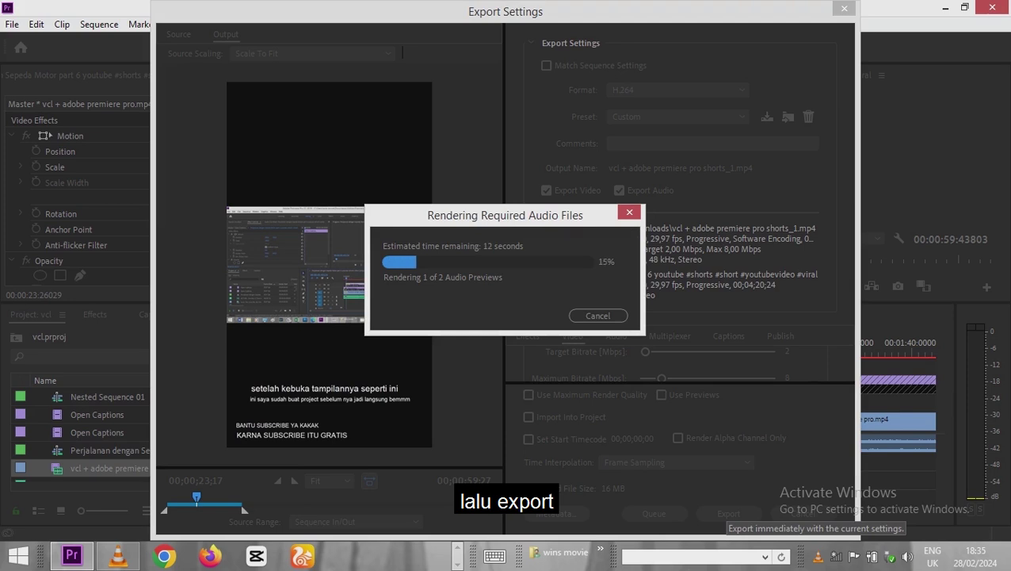